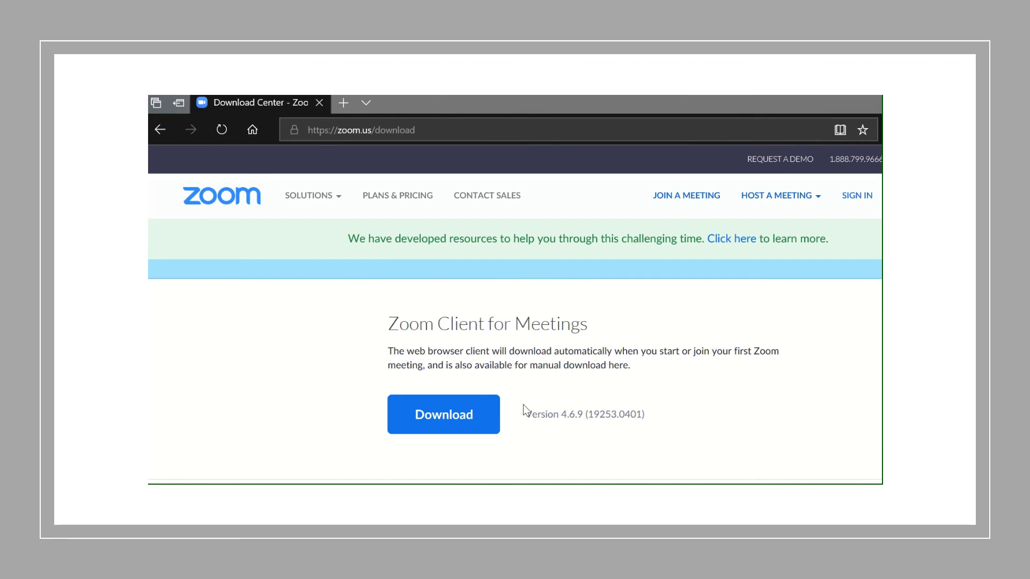
- Download Zoom Client for Meetings version 4.6.9 from the Zoom download center
click(443, 413)
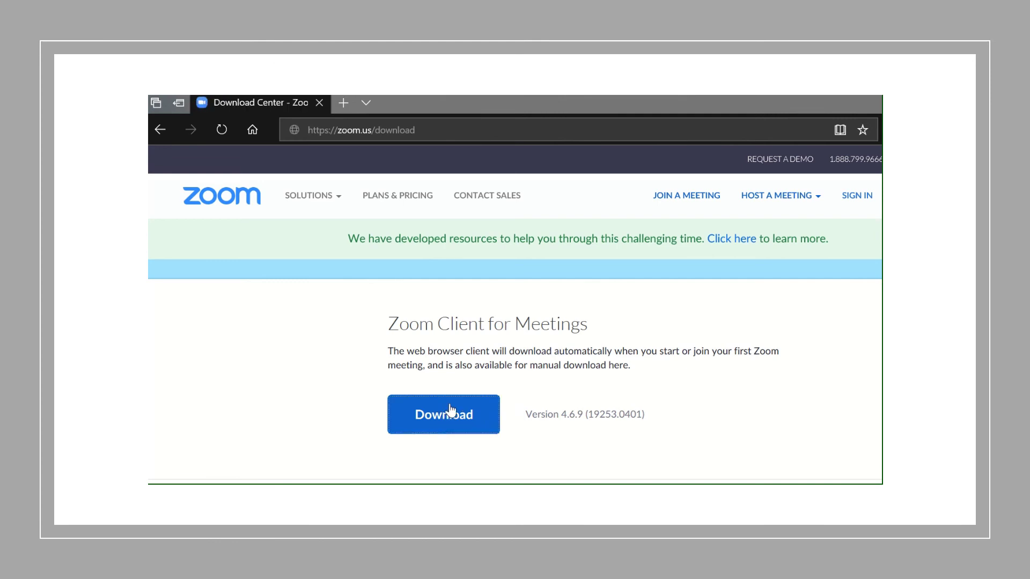